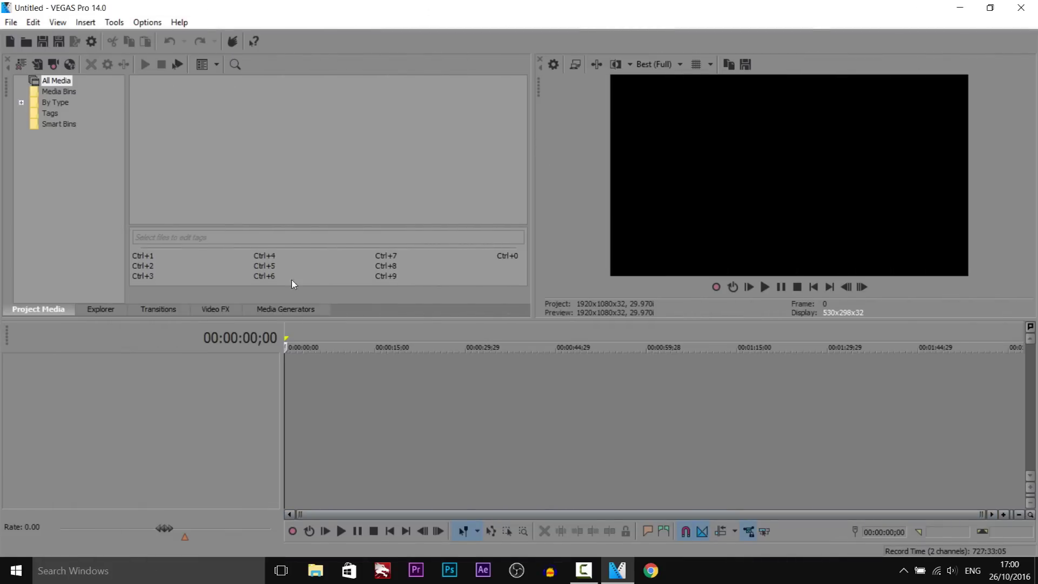
# With the Media Generators tab showing, reset the windows to the Default Layout.
pyautogui.click(286, 309)
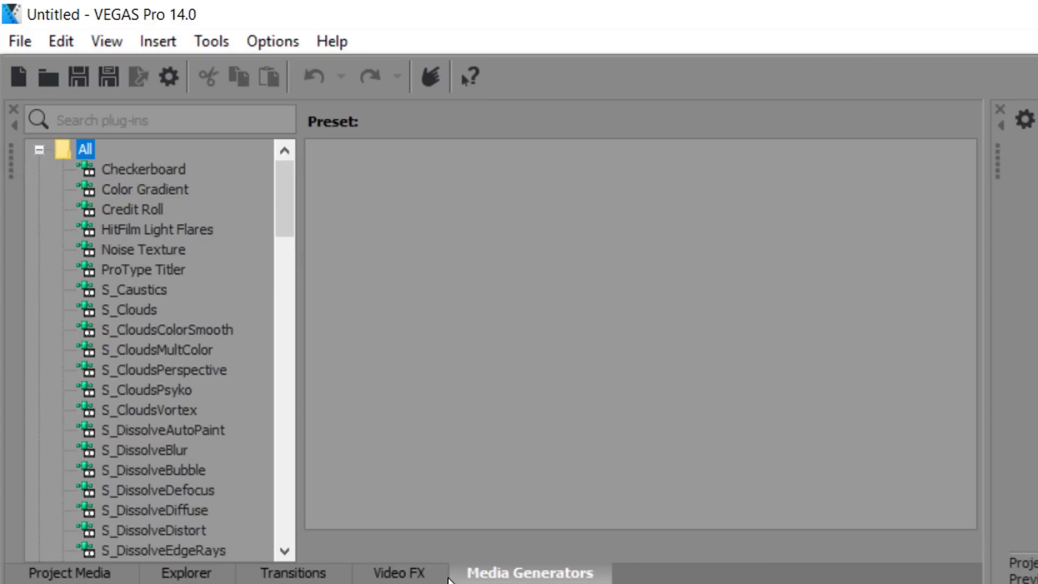
pyautogui.click(102, 41)
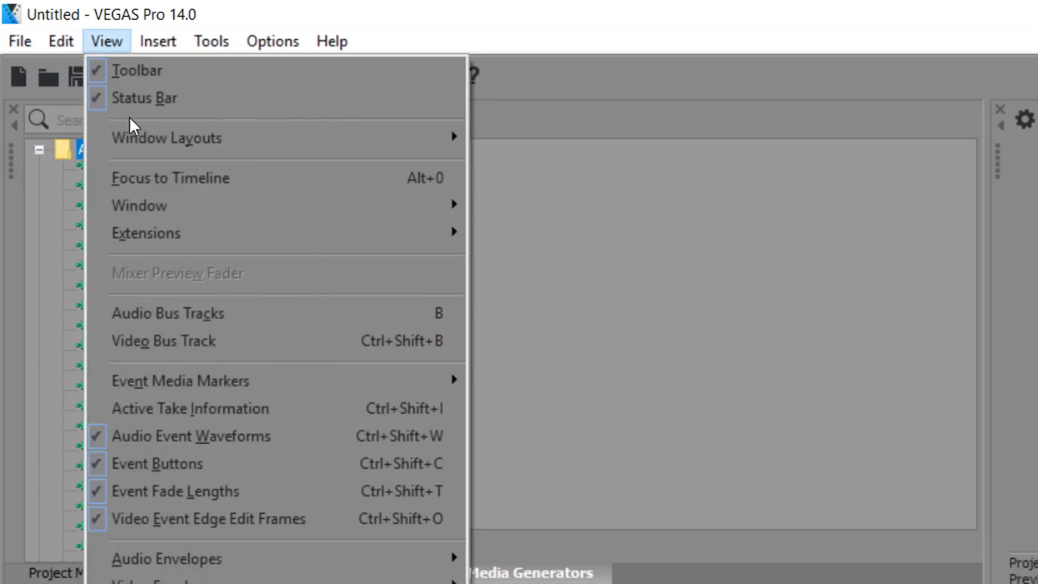
pyautogui.moveTo(139, 135)
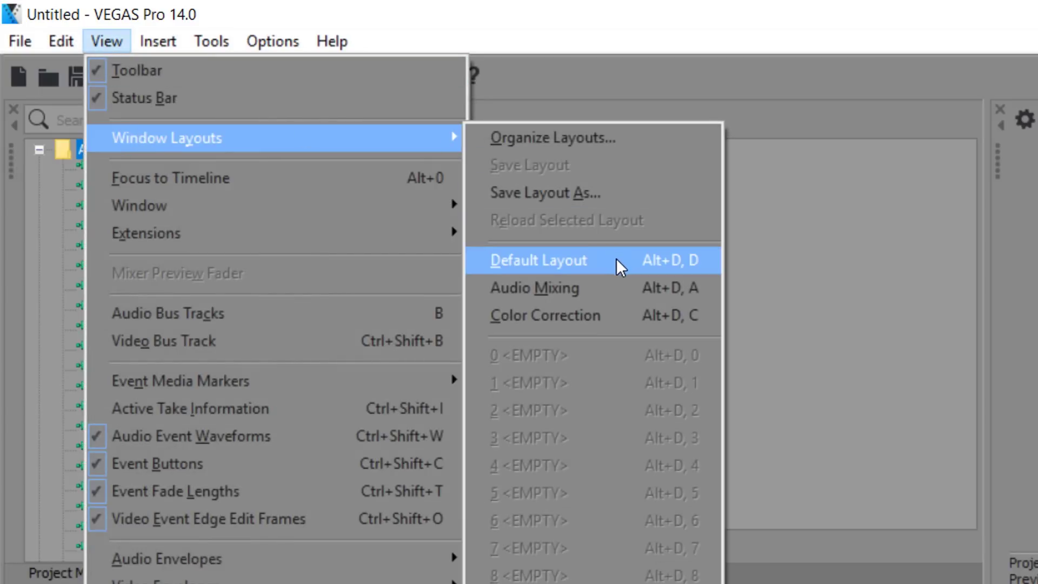
pyautogui.click(654, 264)
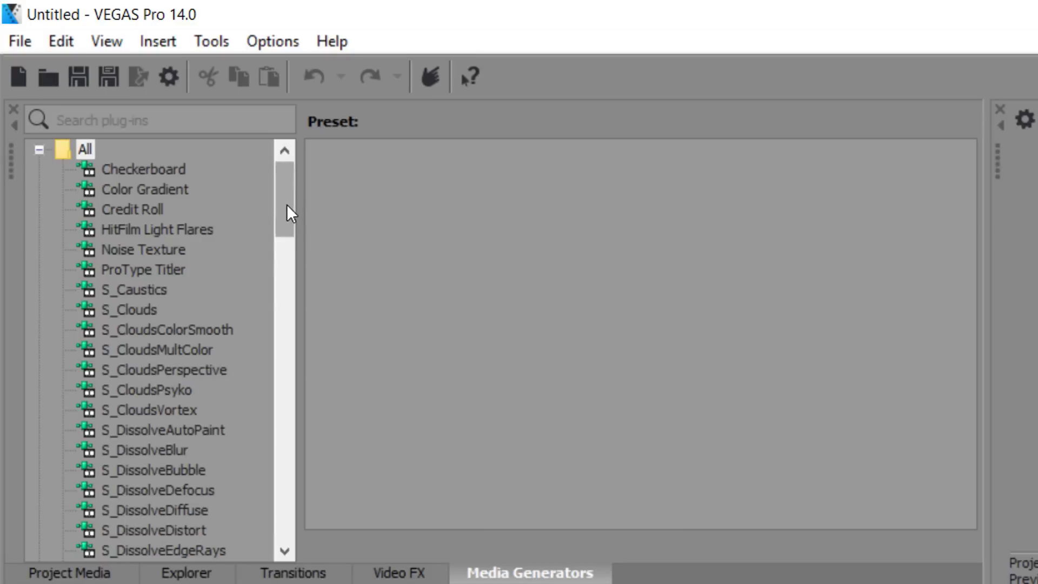
# List the (Legacy) Text generator's presets and select Default Text.
pyautogui.moveTo(286, 205); pyautogui.dragTo(300, 489)
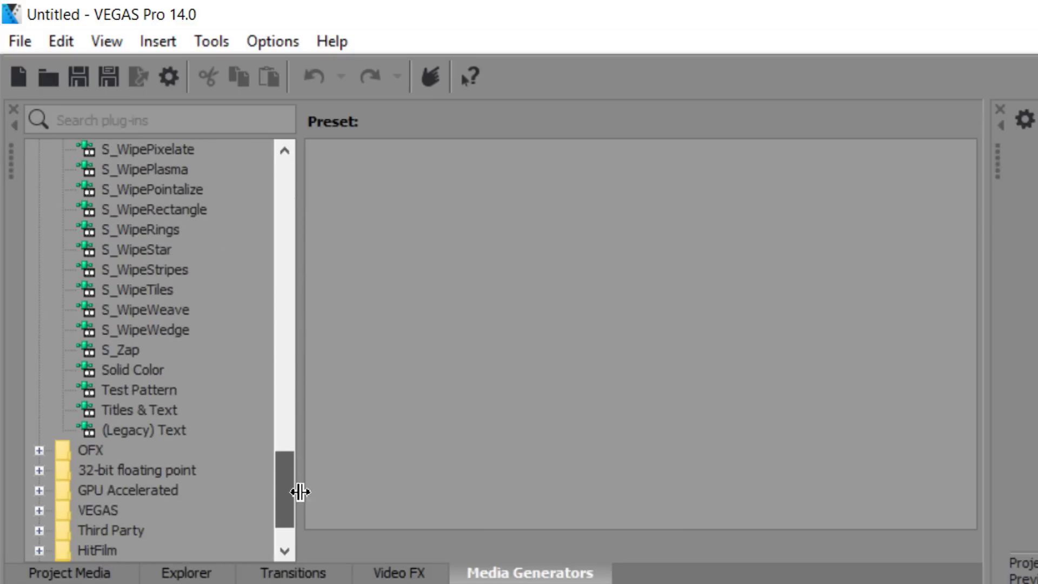
pyautogui.click(120, 428)
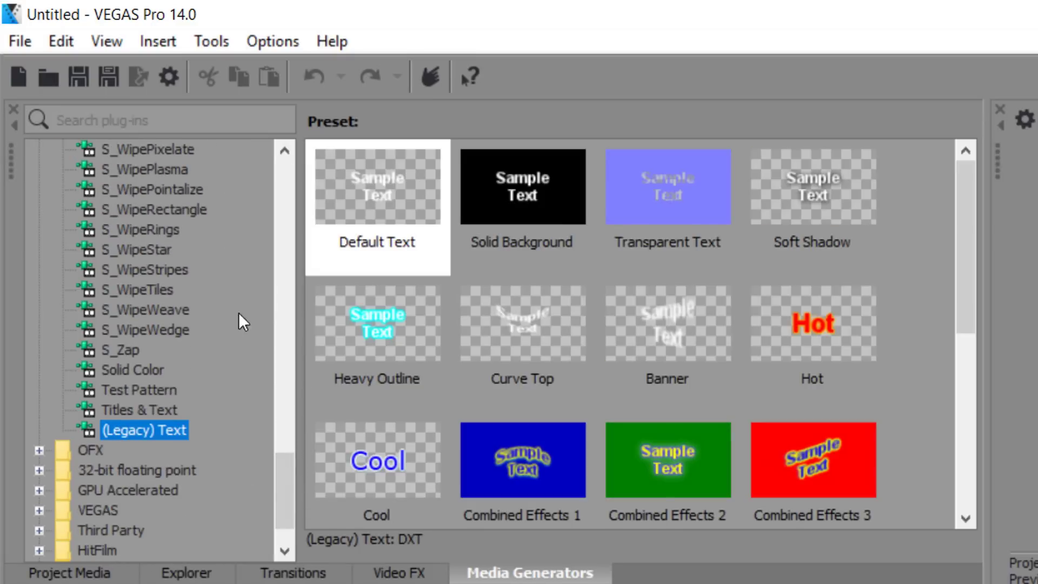
pyautogui.moveTo(967, 327); pyautogui.dragTo(1017, 222)
pyautogui.click(336, 195)
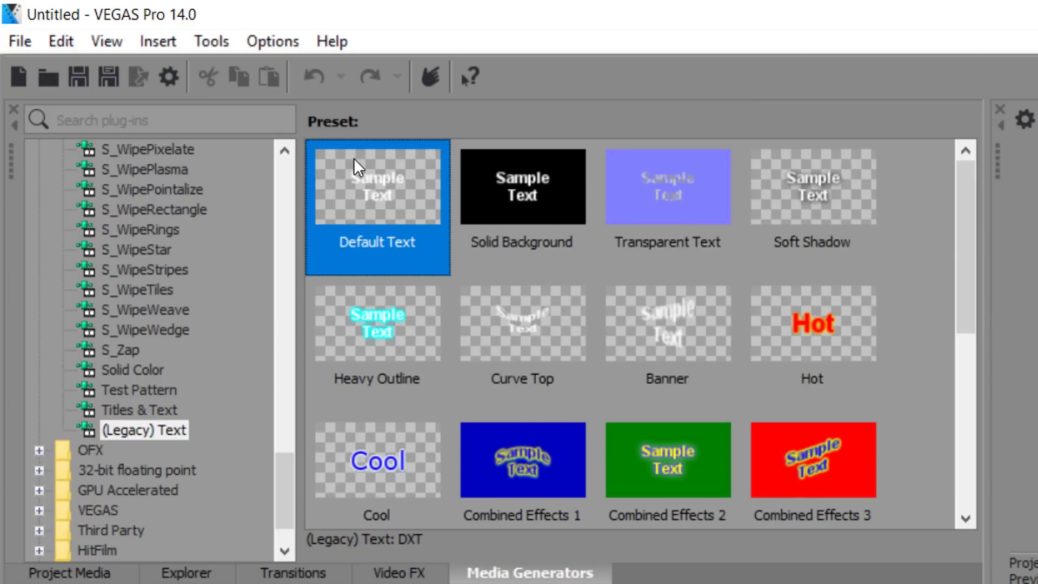
pyautogui.moveTo(353, 158); pyautogui.dragTo(291, 384)
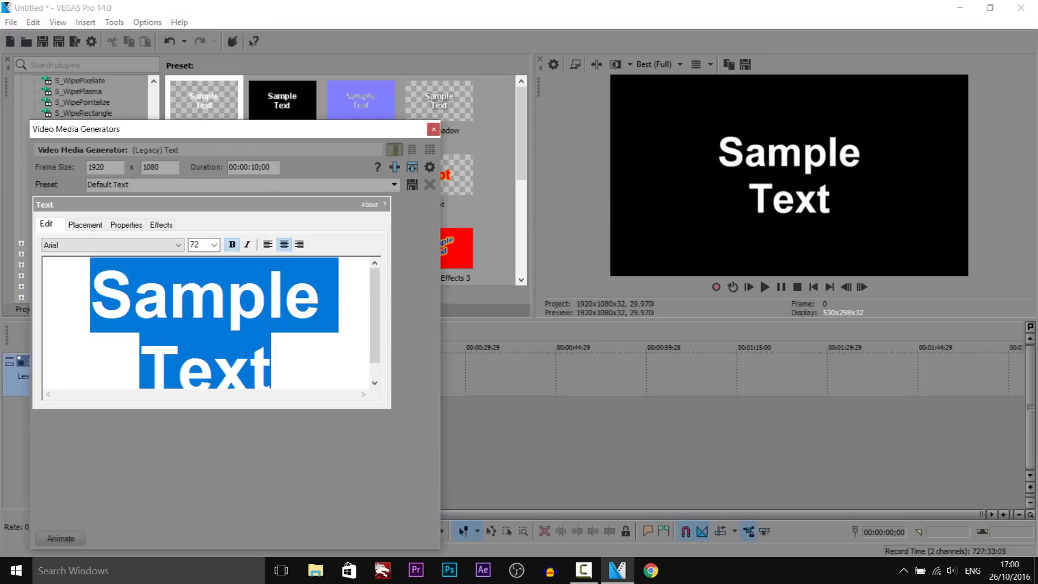
# Enter the text 'CasualSavage', set its font to Courier New and close the generator settings.
pyautogui.write('CasualSaca')
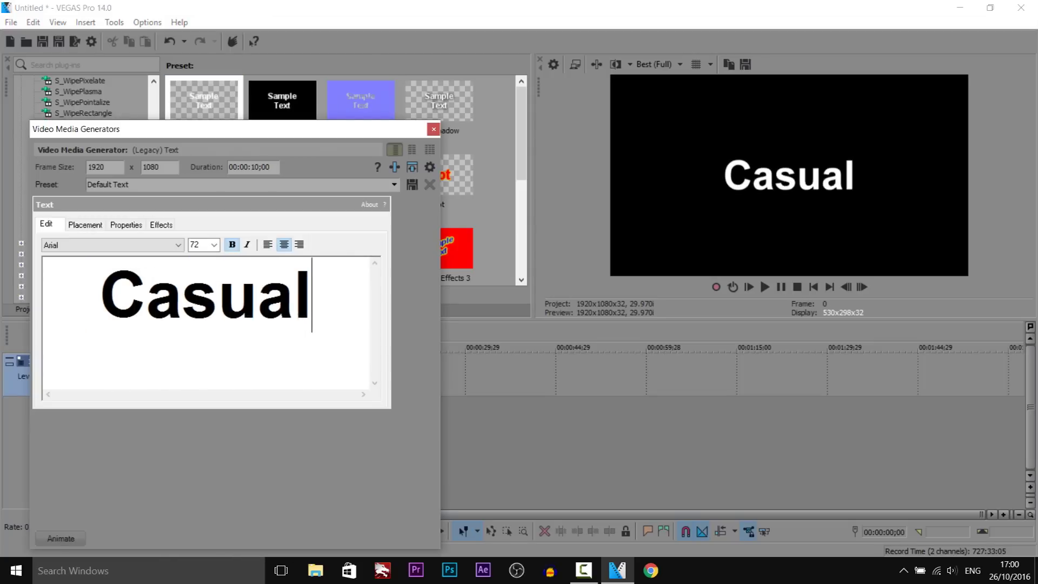
pyautogui.press('BackSpace')
pyautogui.press('BackSpace')
pyautogui.write('vage')
pyautogui.hotkey('ctrl', 'a')
pyautogui.click(138, 244)
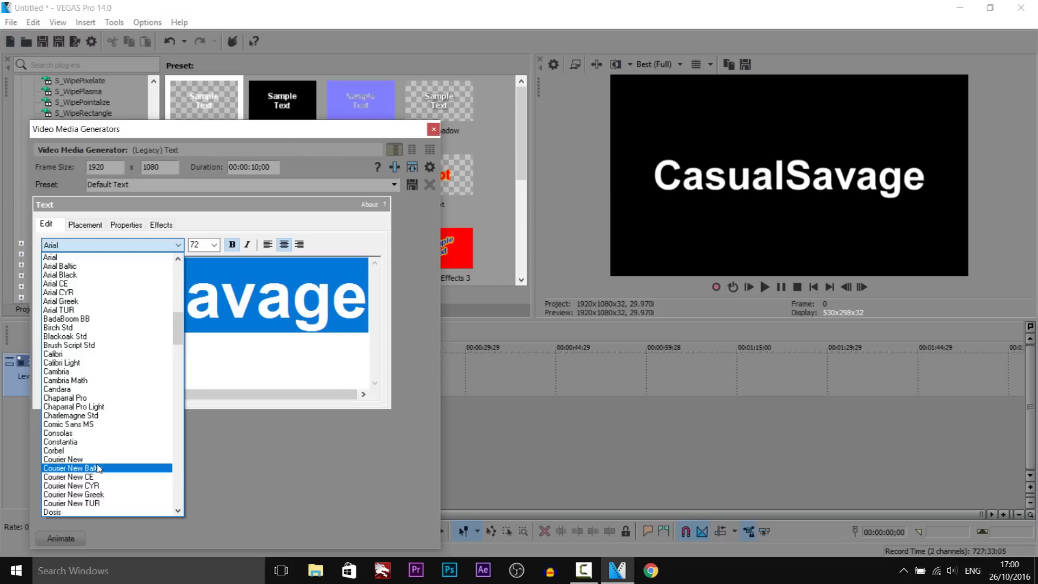
pyautogui.click(108, 466)
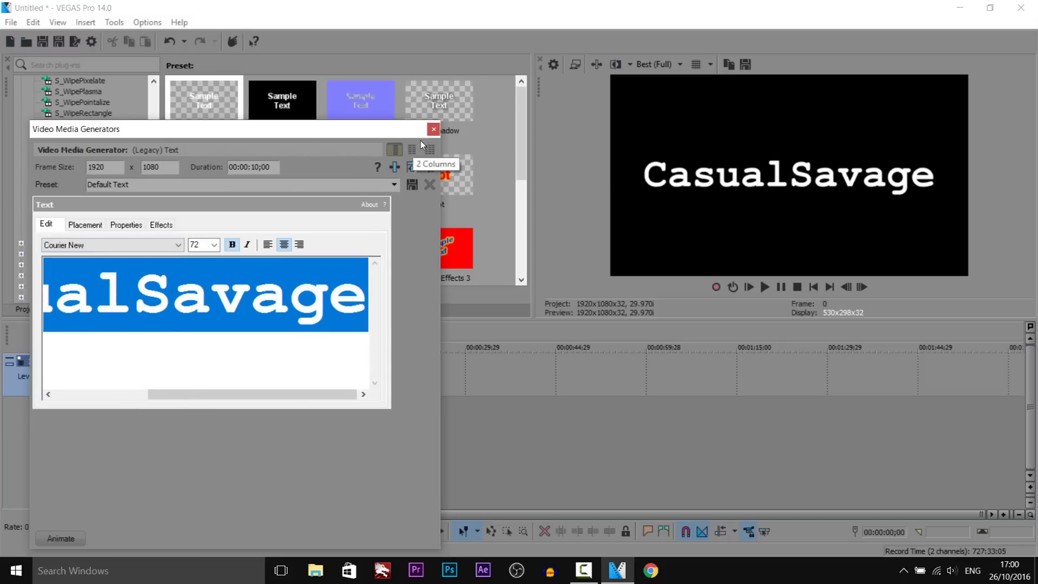
pyautogui.click(434, 129)
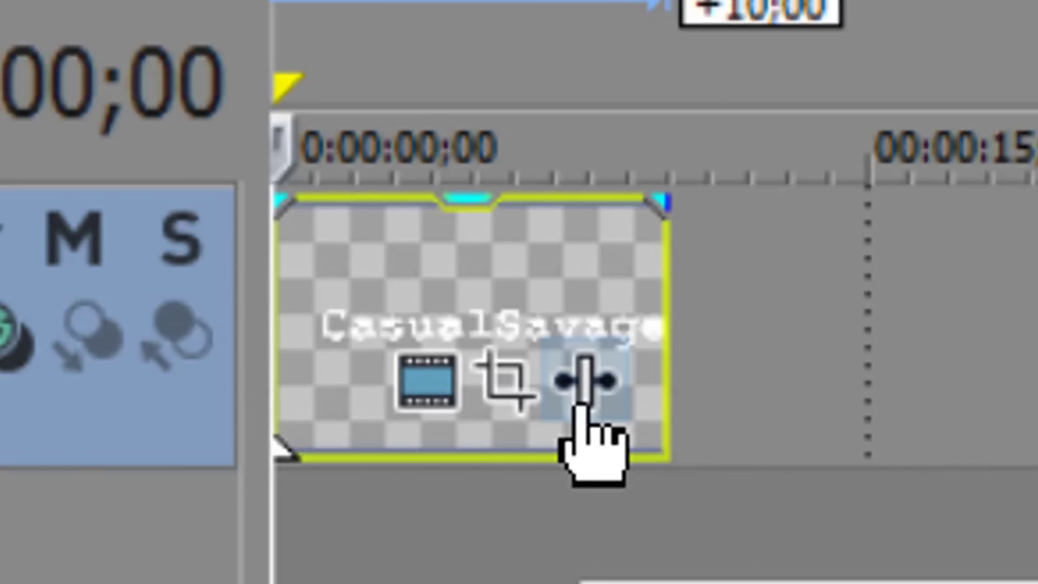
# Add VEGAS Linear Blur from the GPU Accelerated effects to the text event's FX chain.
pyautogui.rightClick(419, 286)
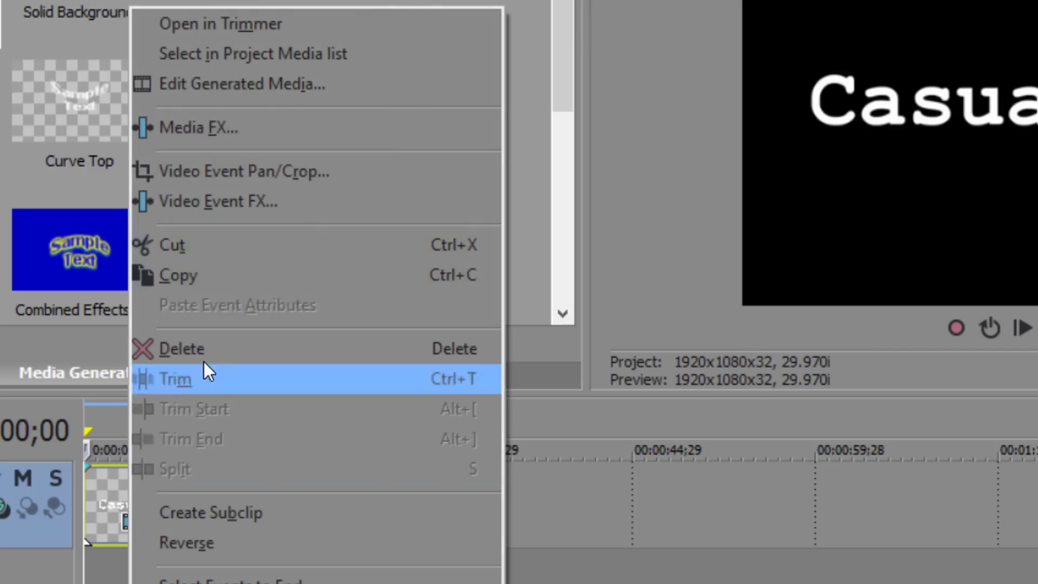
pyautogui.click(301, 201)
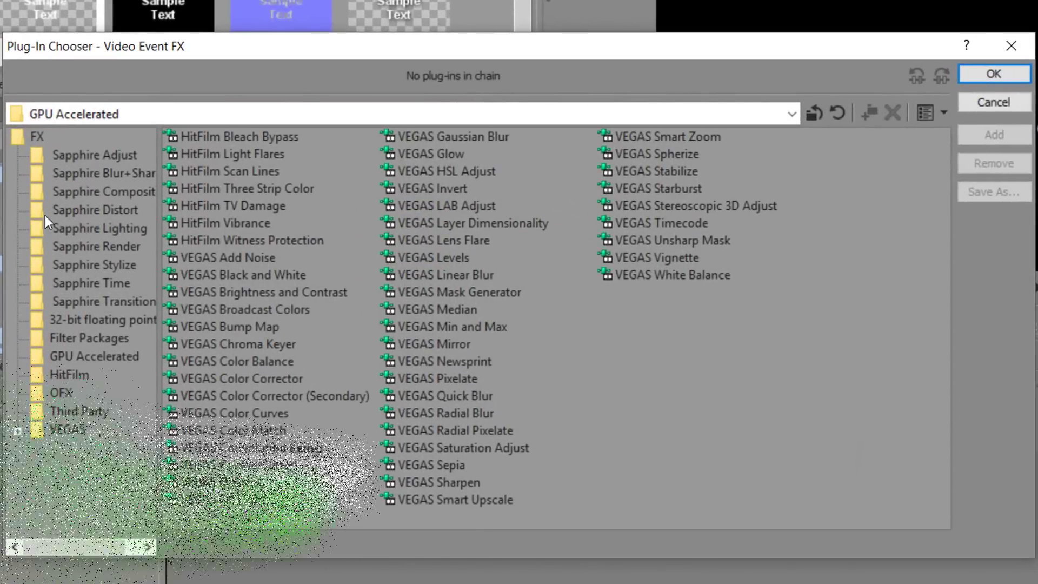
pyautogui.click(90, 157)
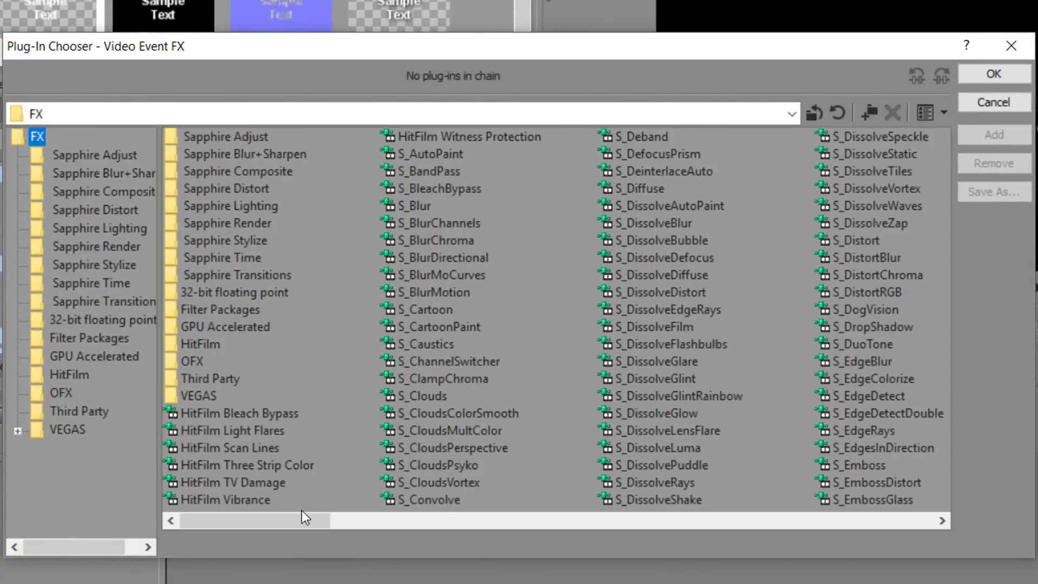
pyautogui.moveTo(302, 511); pyautogui.dragTo(311, 540)
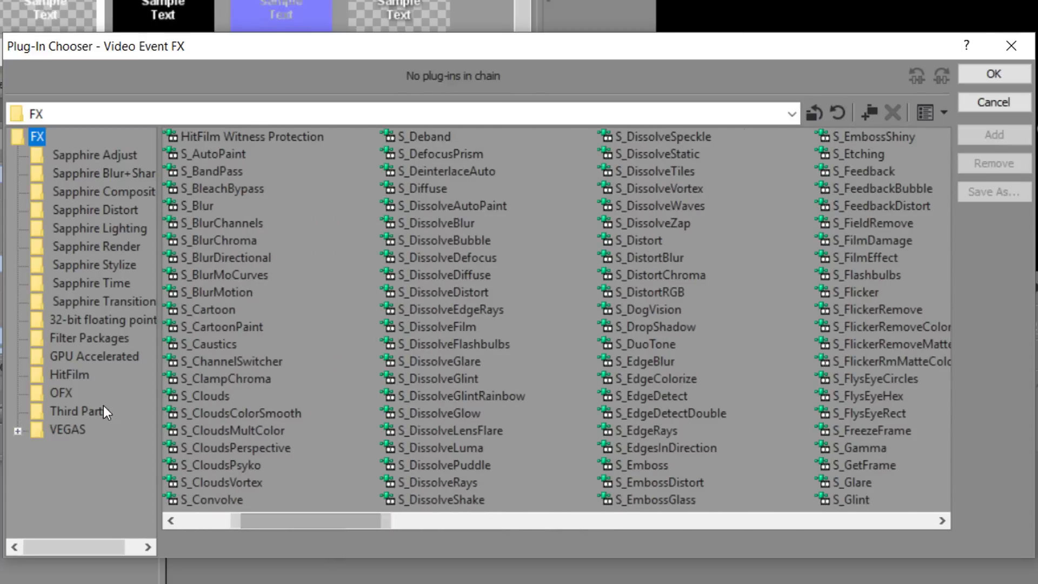
pyautogui.click(89, 358)
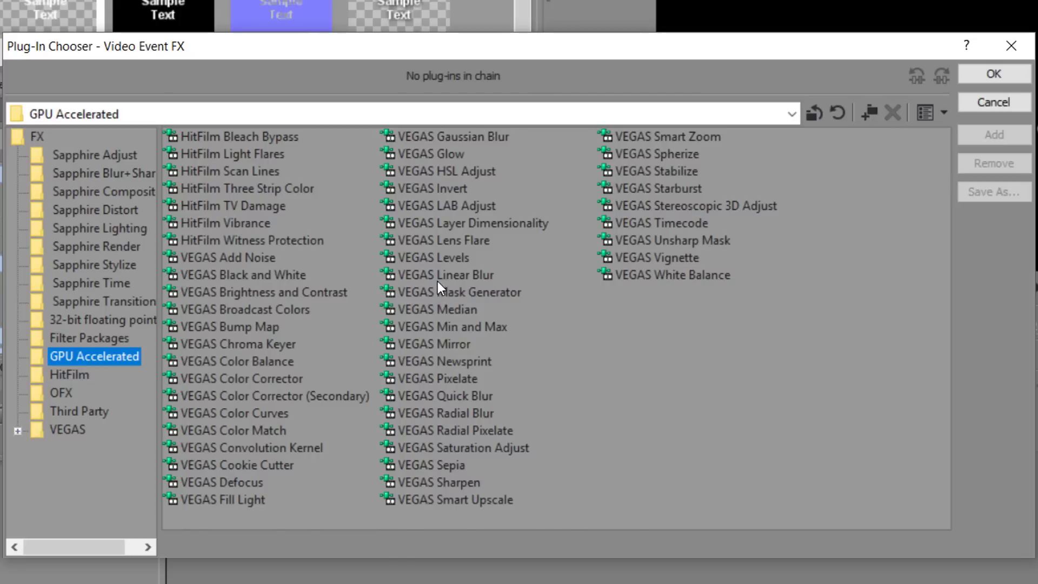
pyautogui.click(427, 276)
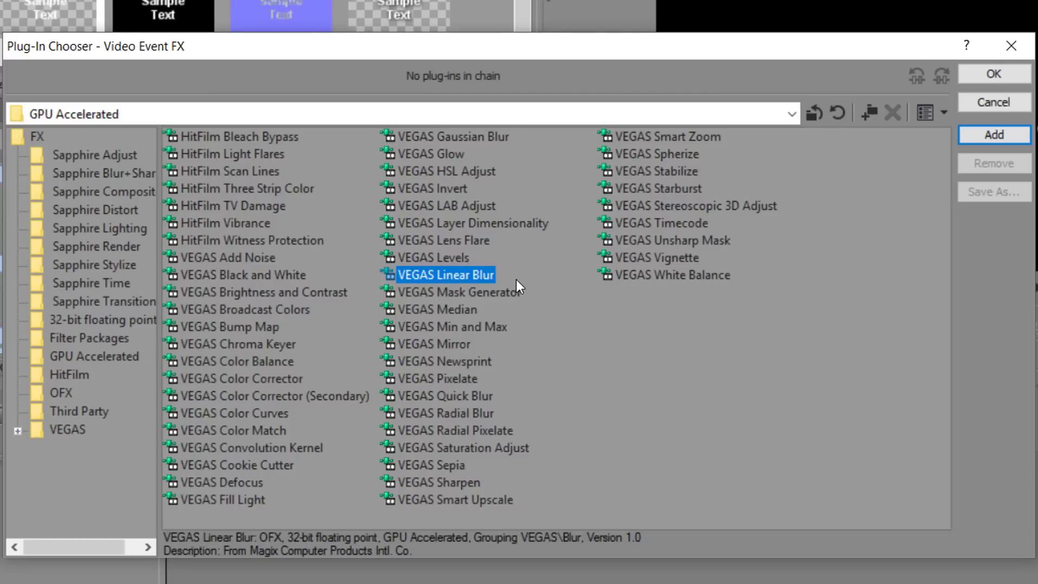
pyautogui.click(995, 140)
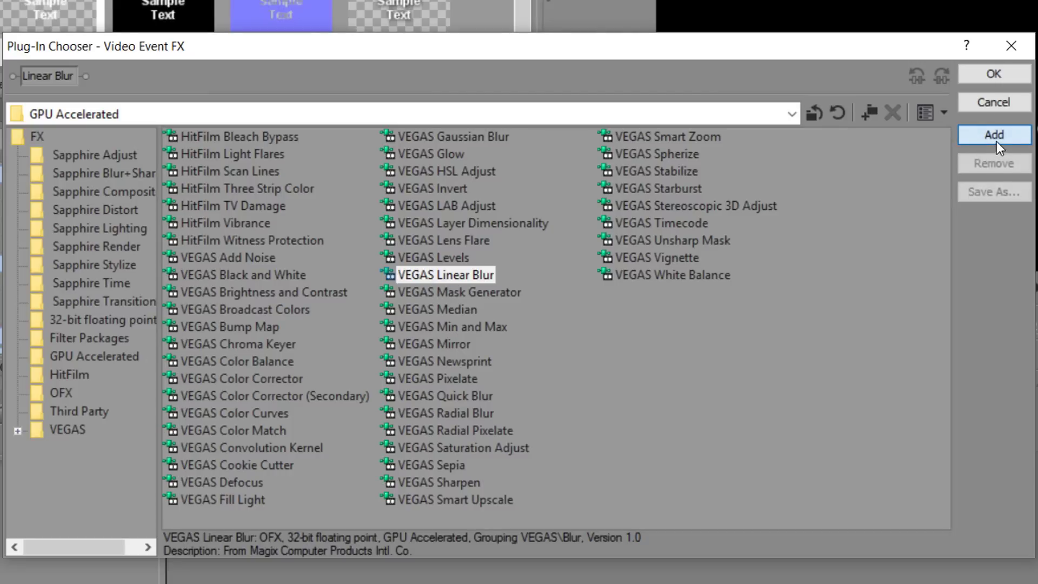
pyautogui.click(985, 74)
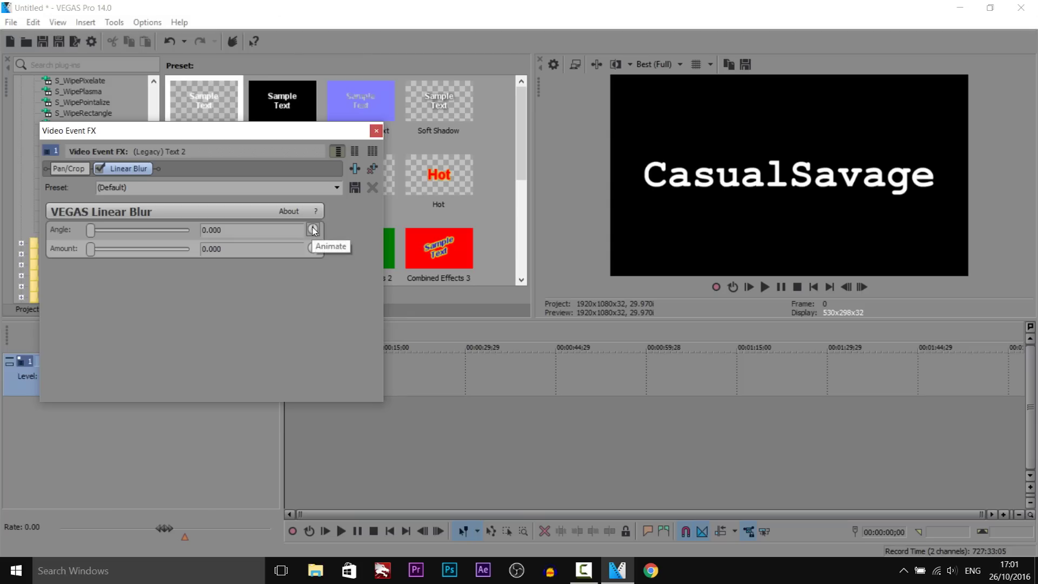
# Show Linear Blur's Angle and Amount keyframe lanes and place the playhead on the FX timeline.
pyautogui.click(209, 200)
pyautogui.click(313, 248)
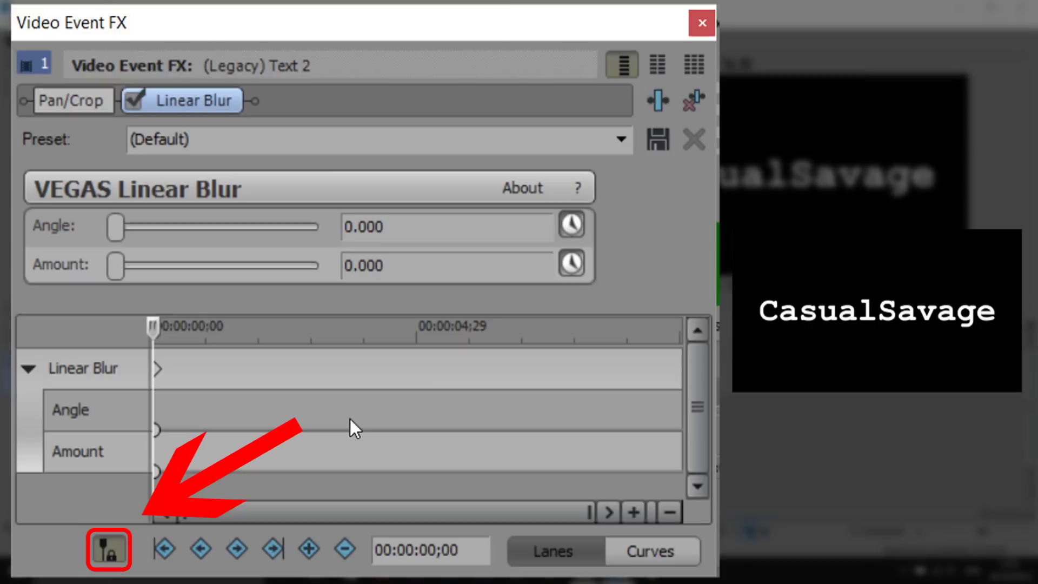
pyautogui.click(156, 331)
# Add Linear Blur keyframes at 00:00:03;00, 03;02 and 03;04, then select the 03;02 keyframe.
pyautogui.moveTo(156, 328); pyautogui.dragTo(270, 328)
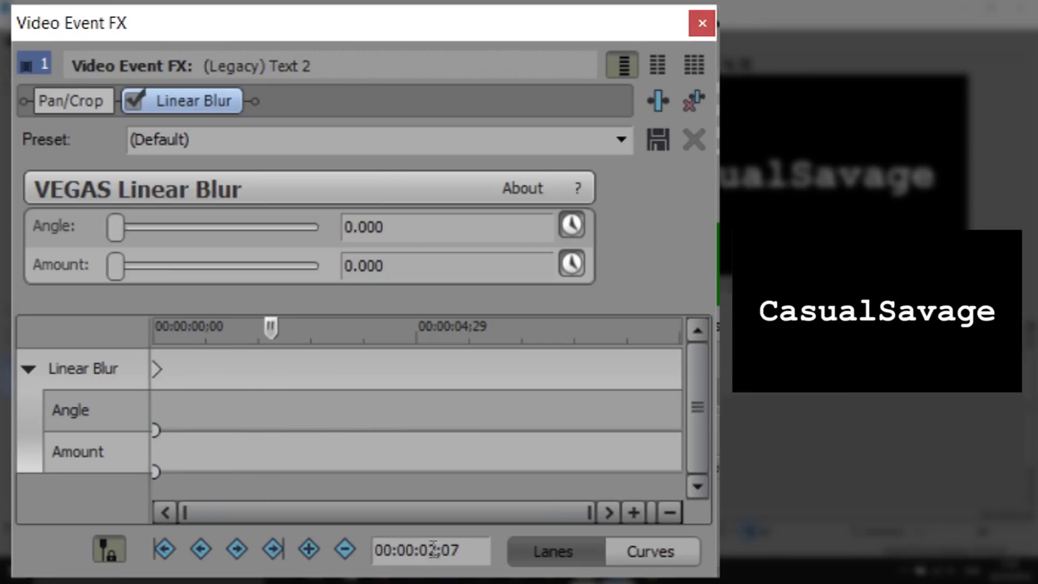
pyautogui.moveTo(279, 330); pyautogui.dragTo(311, 330)
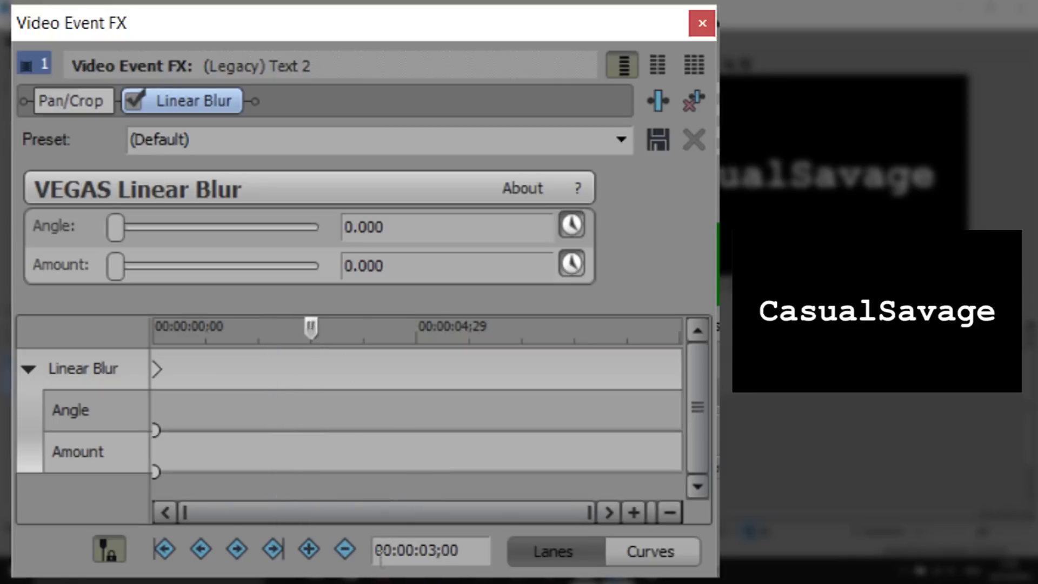
pyautogui.click(310, 550)
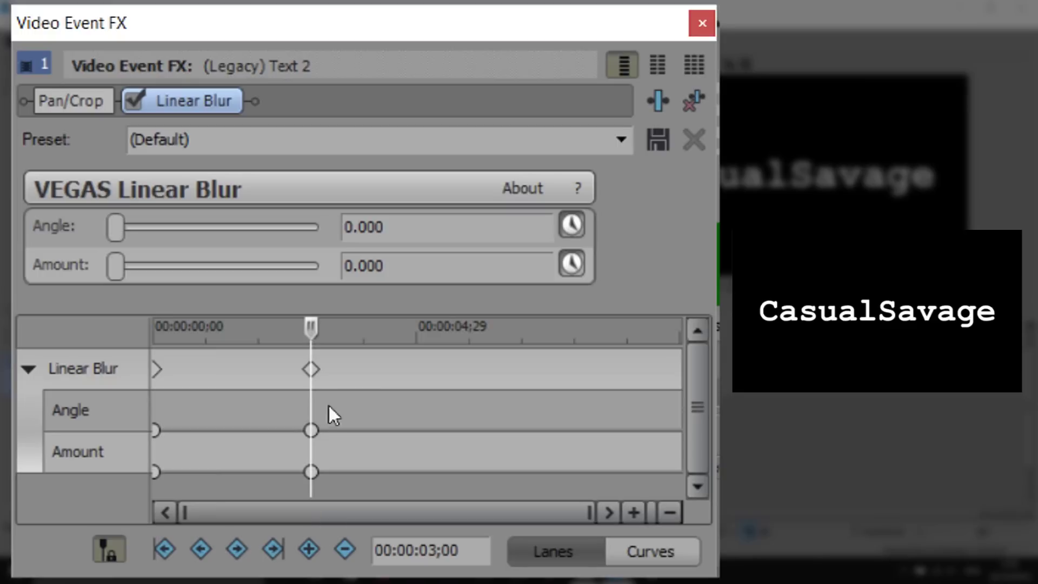
pyautogui.click(314, 375)
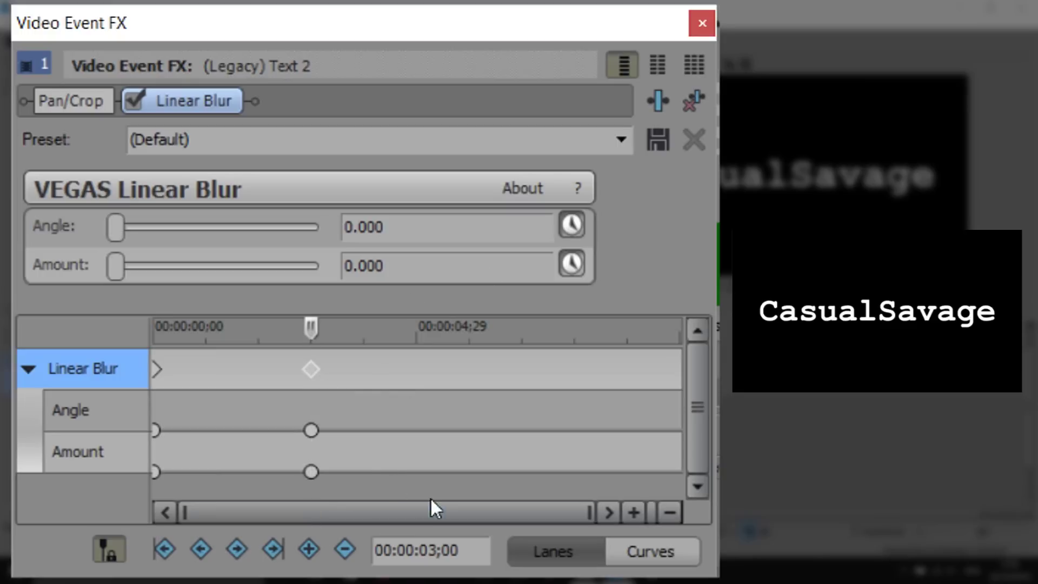
pyautogui.press('Right')
pyautogui.press('Right')
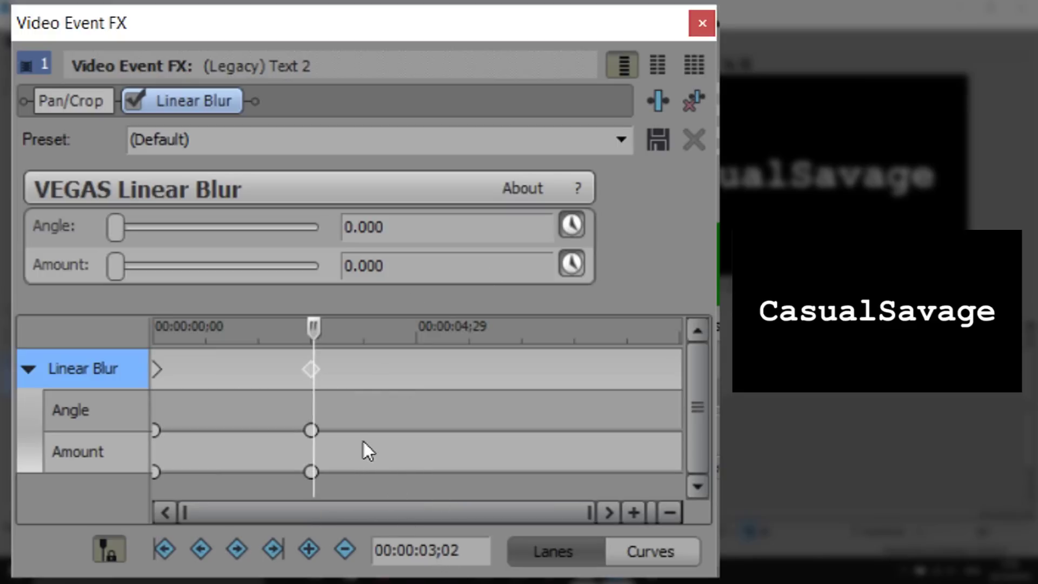
pyautogui.click(313, 551)
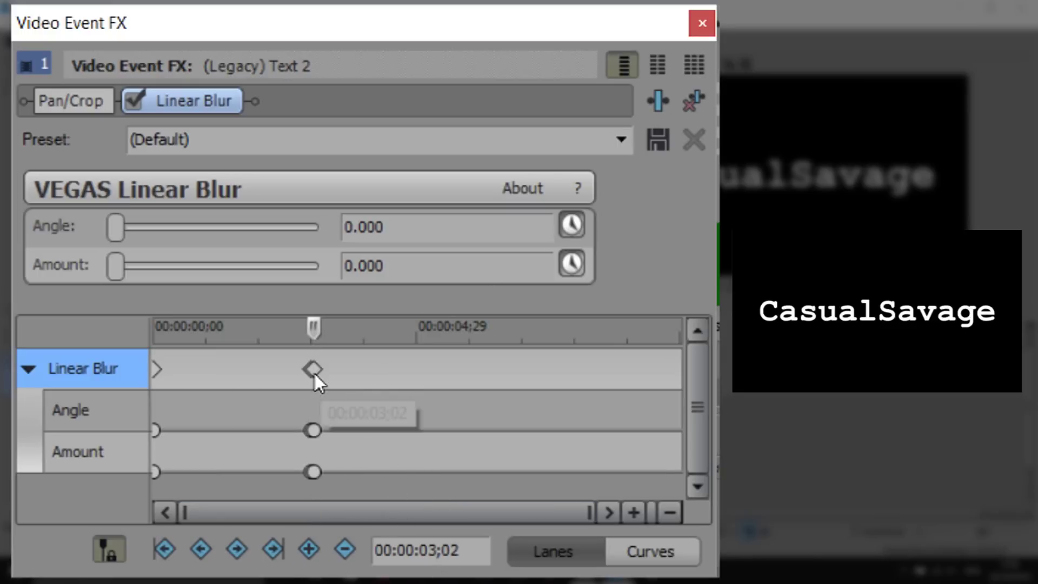
pyautogui.scroll(5, 315, 375)
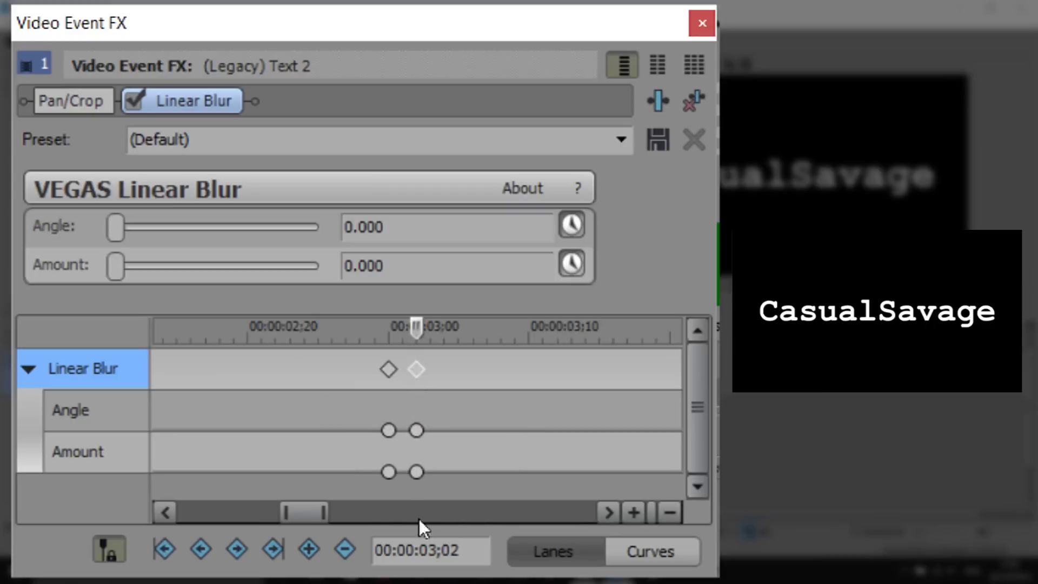
pyautogui.press('Right')
pyautogui.press('Right')
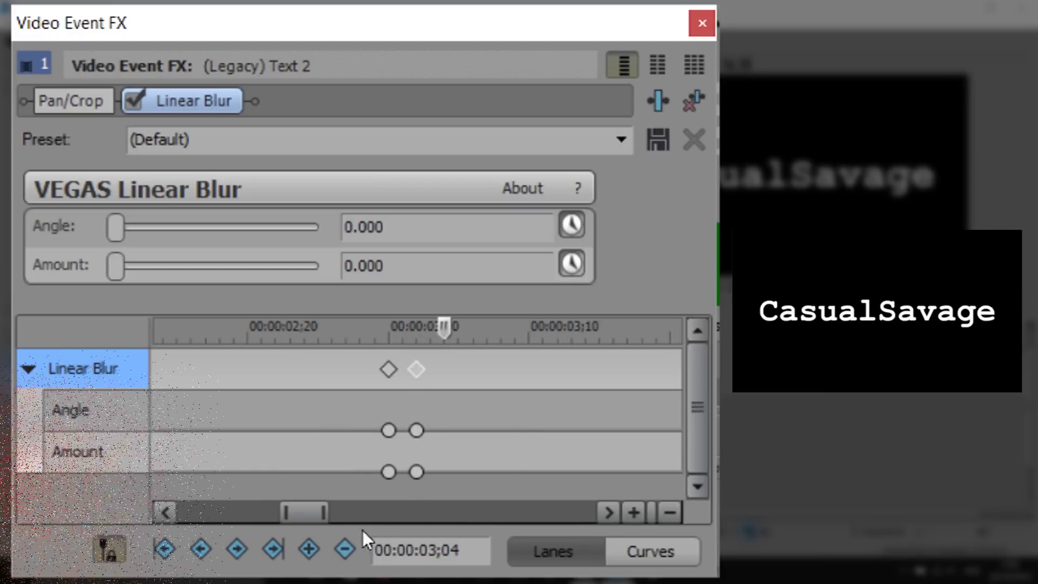
pyautogui.click(308, 550)
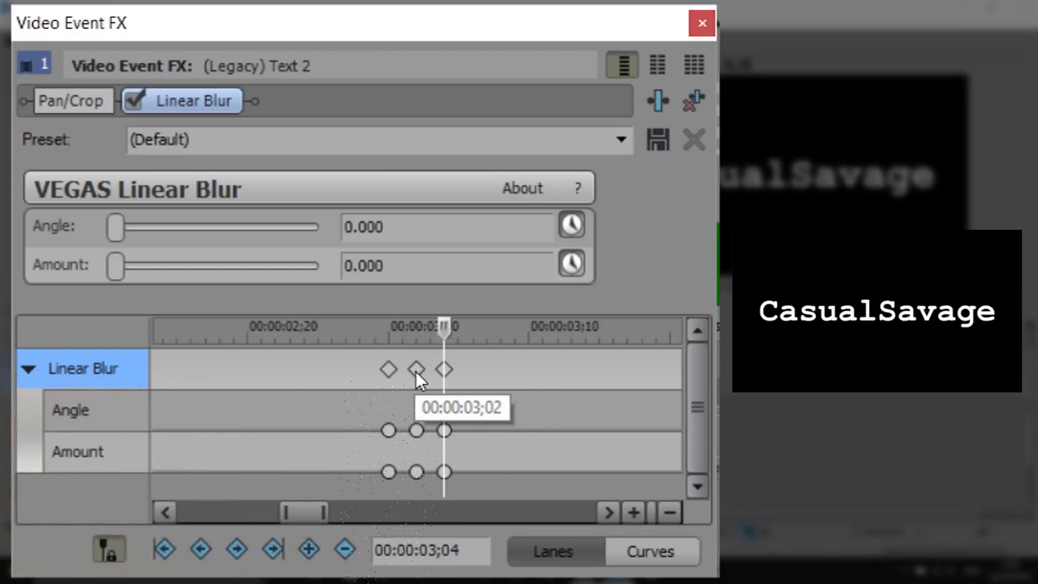
pyautogui.click(417, 371)
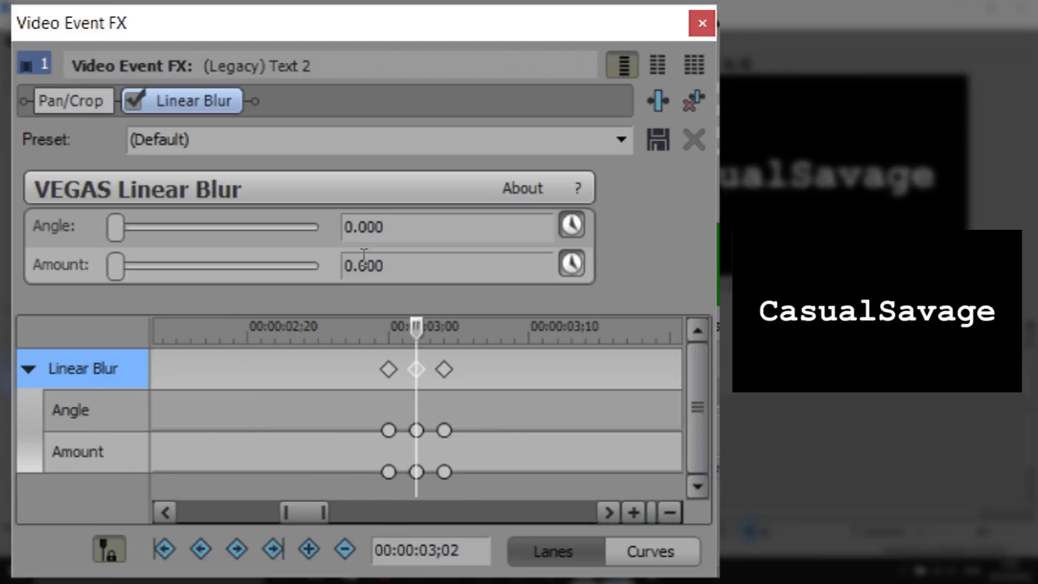
# Give the 03;02 keyframe Angle 0.180 and Amount 0.100, close the FX window and play.
pyautogui.doubleClick(365, 226)
pyautogui.write('0.180')
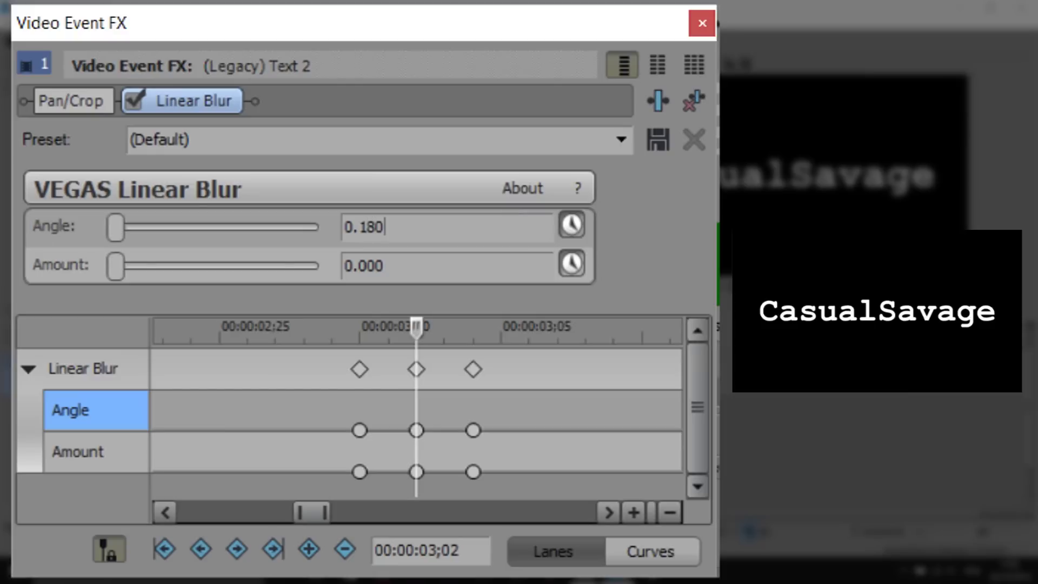
pyautogui.click(366, 265)
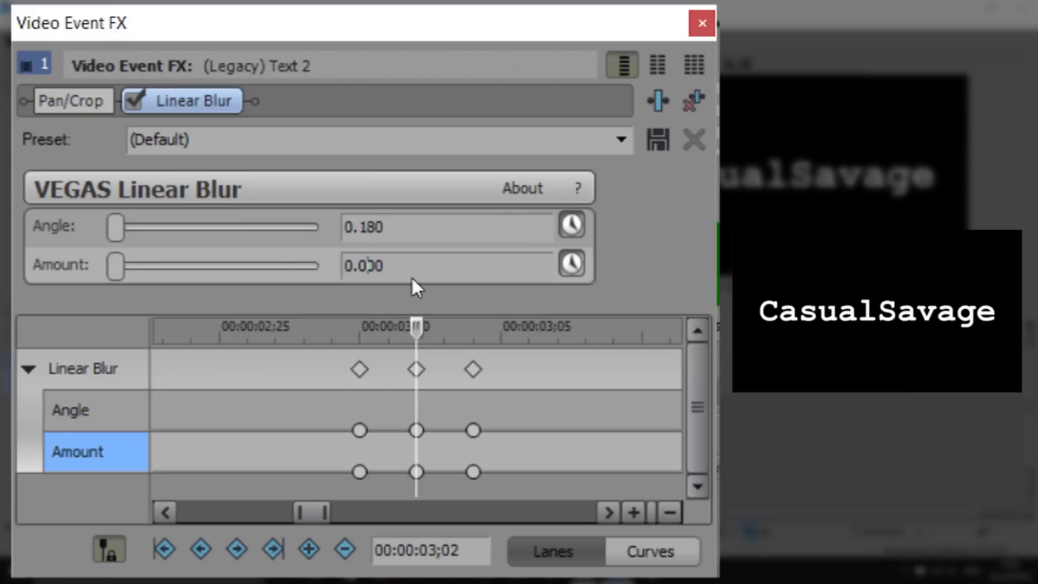
pyautogui.doubleClick(361, 265)
pyautogui.write('0.100')
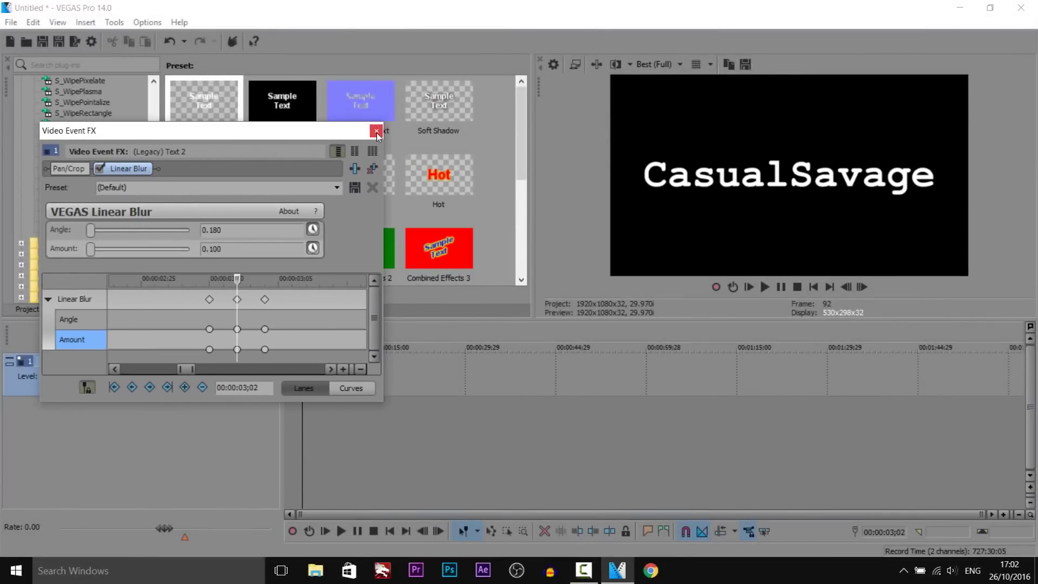
pyautogui.click(376, 131)
pyautogui.press('space')
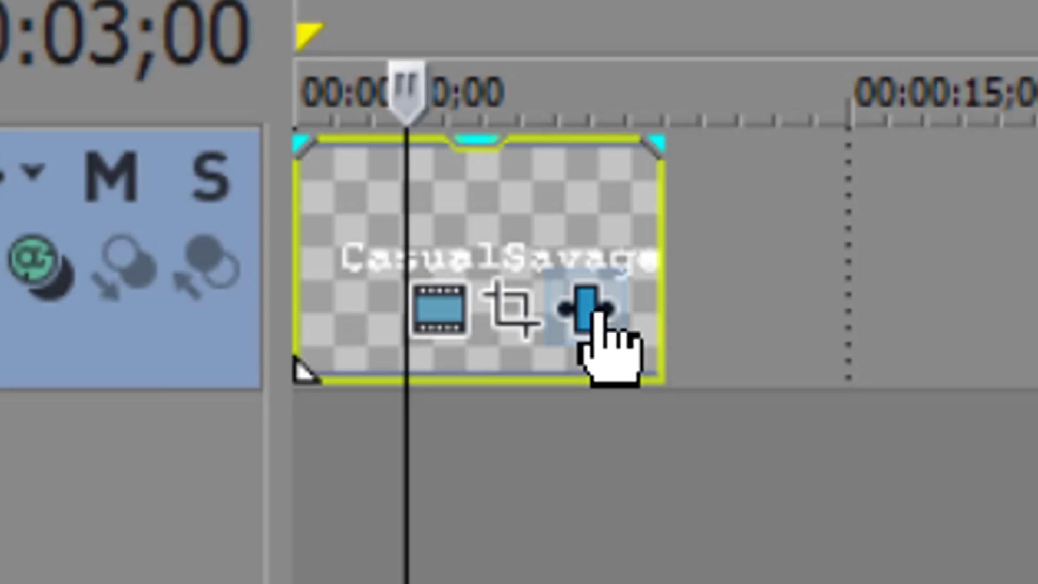
# Reopen the text event's FX and review the blur keyframes between 03;00 and 03;04.
pyautogui.click(597, 313)
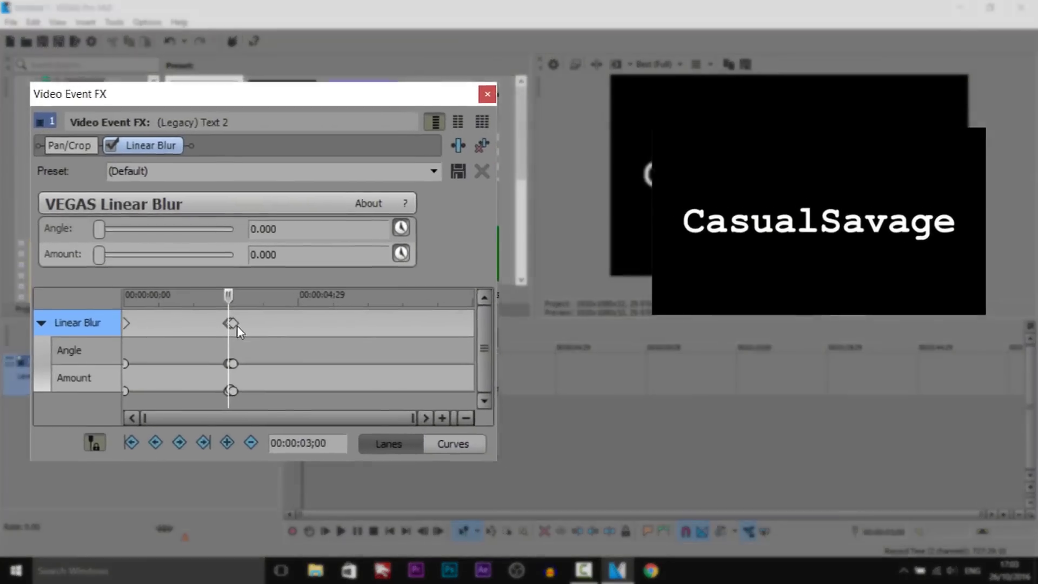
pyautogui.scroll(6, 254, 315)
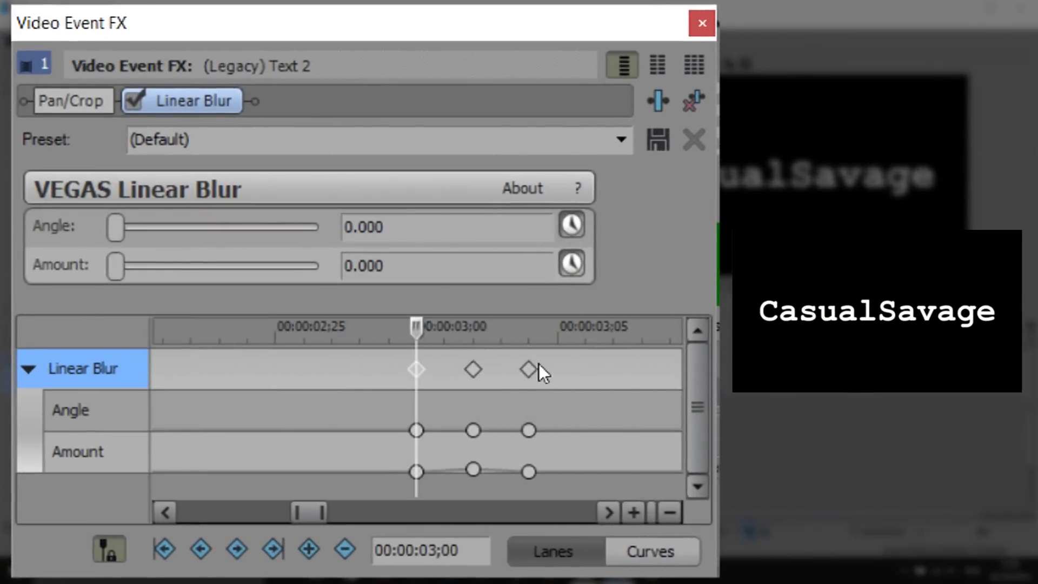
pyautogui.scroll(-2, 447, 381)
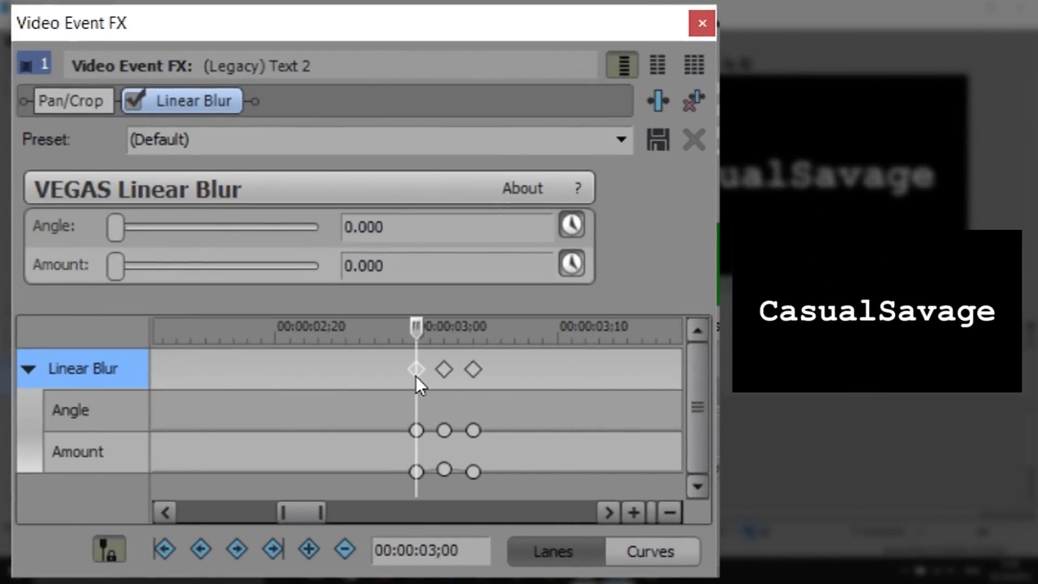
pyautogui.press('space')
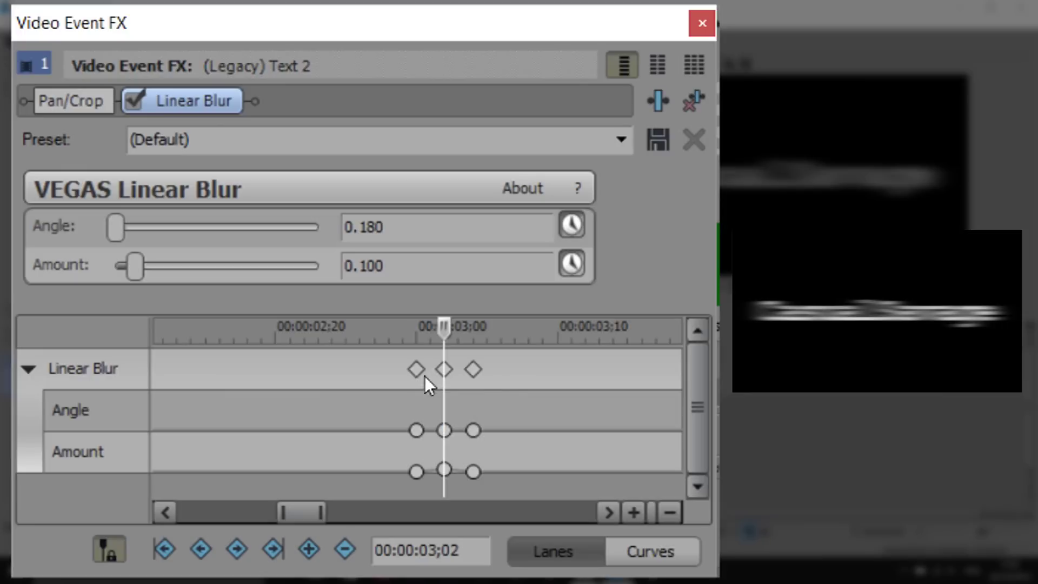
pyautogui.click(417, 371)
pyautogui.click(441, 372)
pyautogui.press('space')
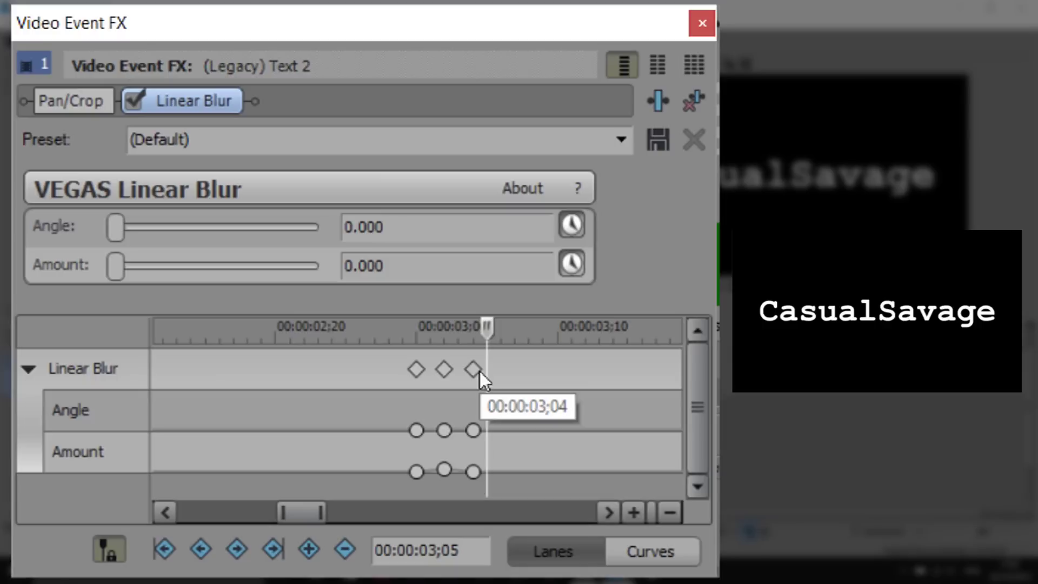
# Move the peak blur keyframe to 03;05 and the last keyframe to about 03;10.
pyautogui.moveTo(476, 370); pyautogui.dragTo(643, 373)
pyautogui.scroll(-3, 541, 374)
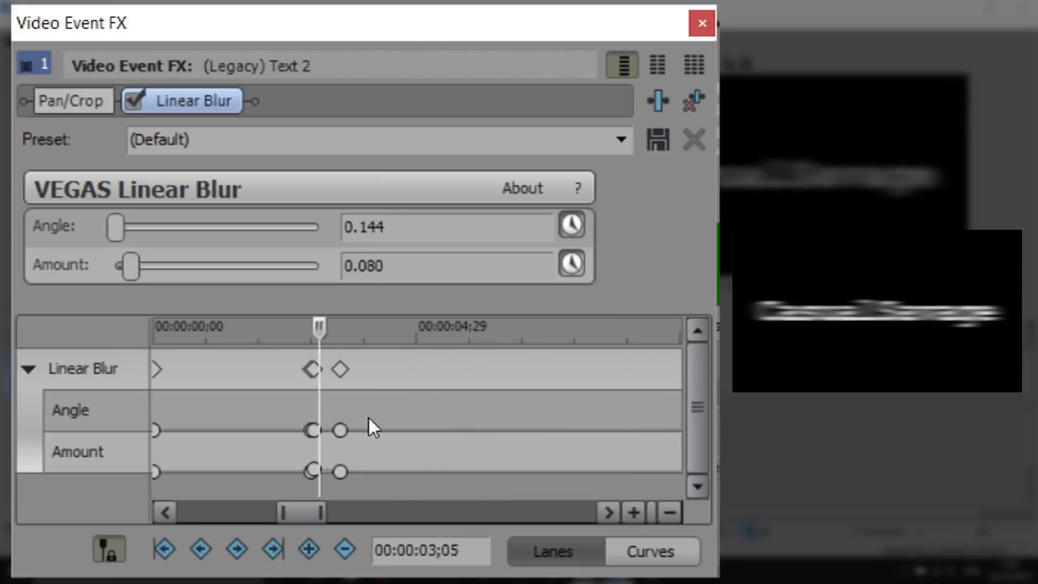
pyautogui.scroll(3, 369, 418)
pyautogui.moveTo(374, 372); pyautogui.dragTo(418, 371)
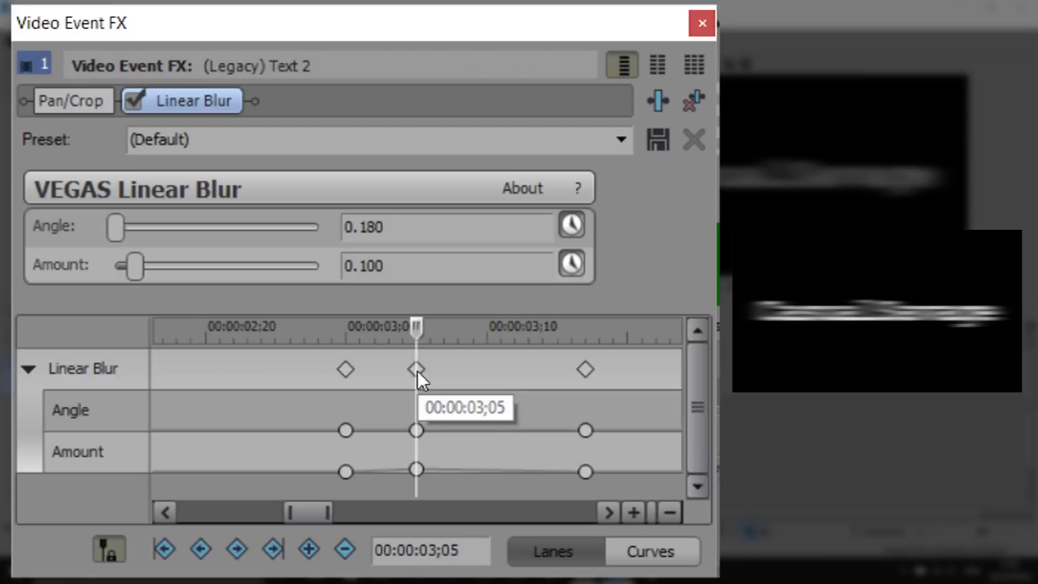
pyautogui.press('space')
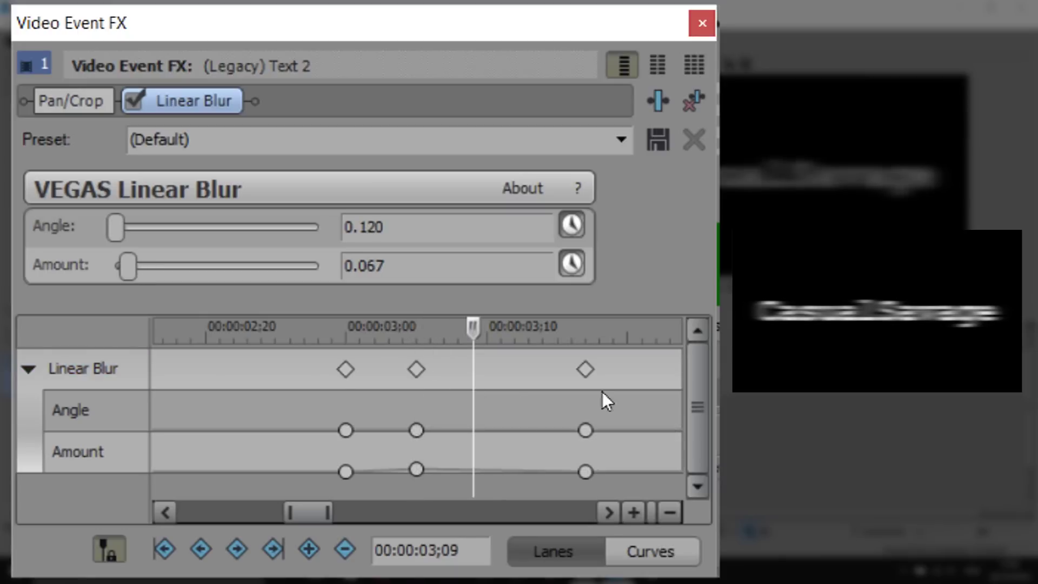
pyautogui.moveTo(585, 370); pyautogui.dragTo(492, 370)
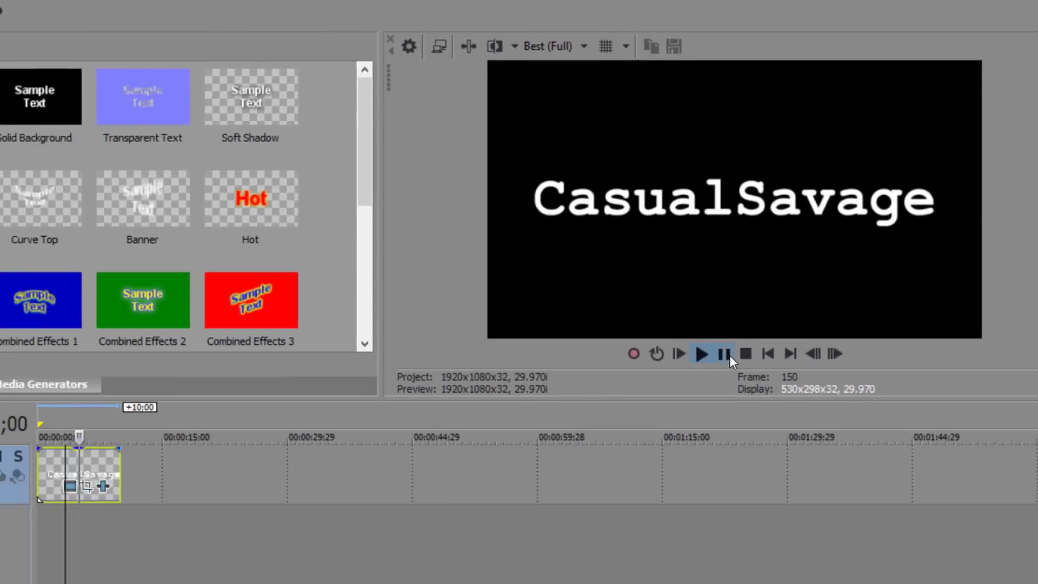
# Stop playback after watching the CasualSavage blur twitch around 3 seconds.
pyautogui.click(728, 355)
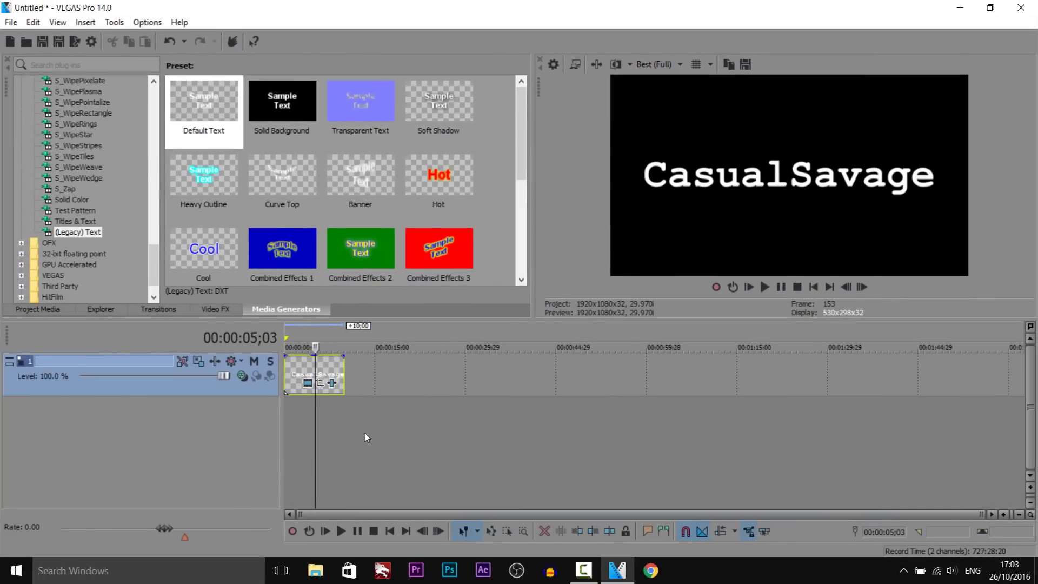